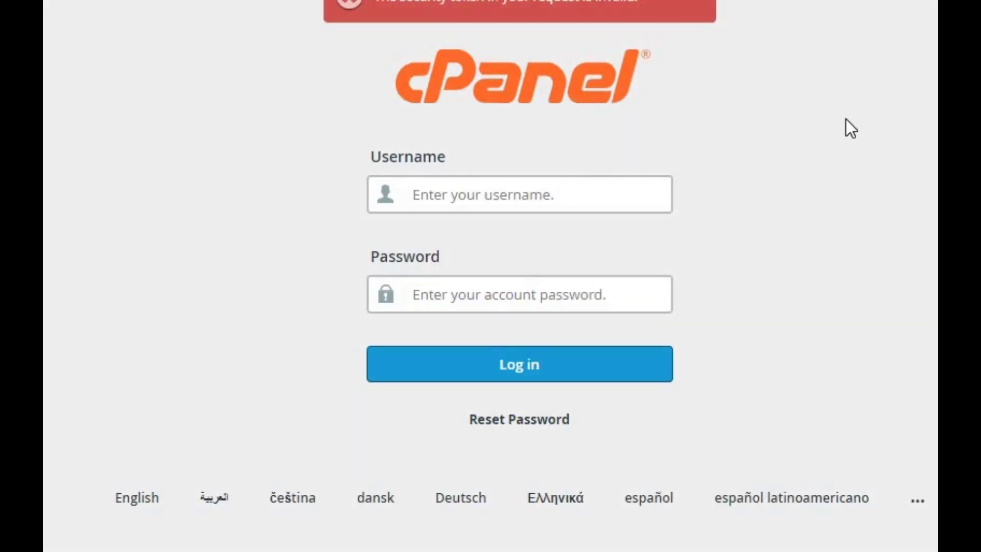
Log in to cPanel with the browser's saved credentials and open the Email Accounts list
left_click(503, 199)
left_click(560, 242)
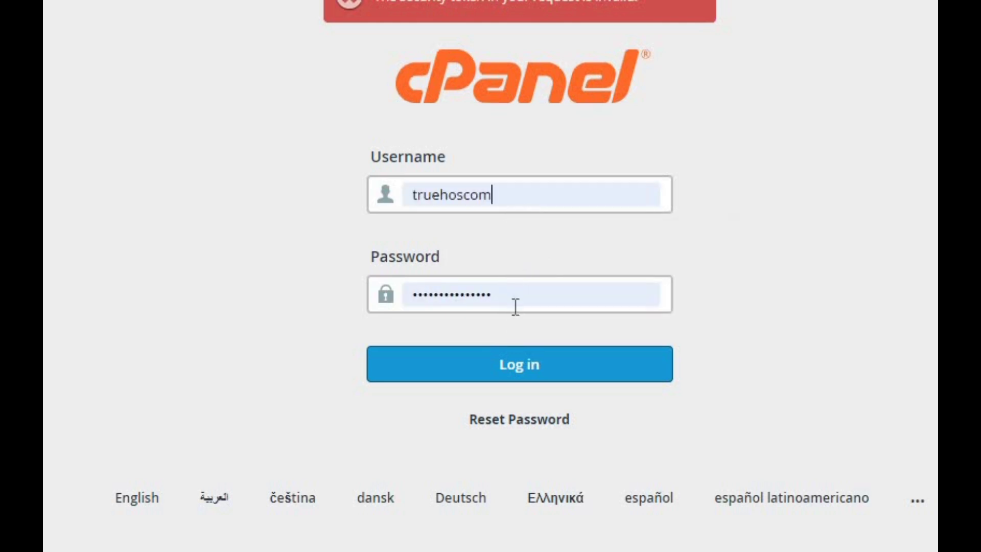
left_click(480, 367)
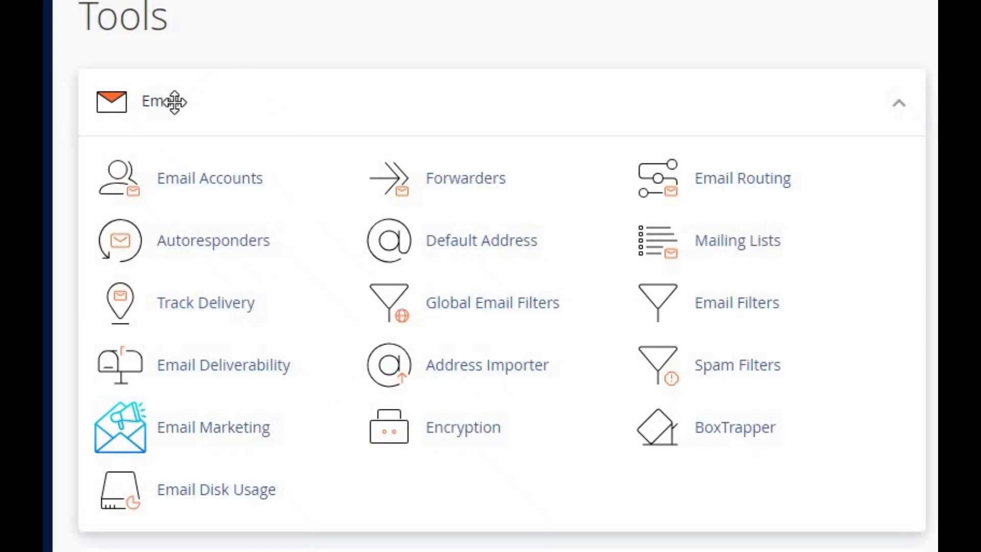
left_click(194, 179)
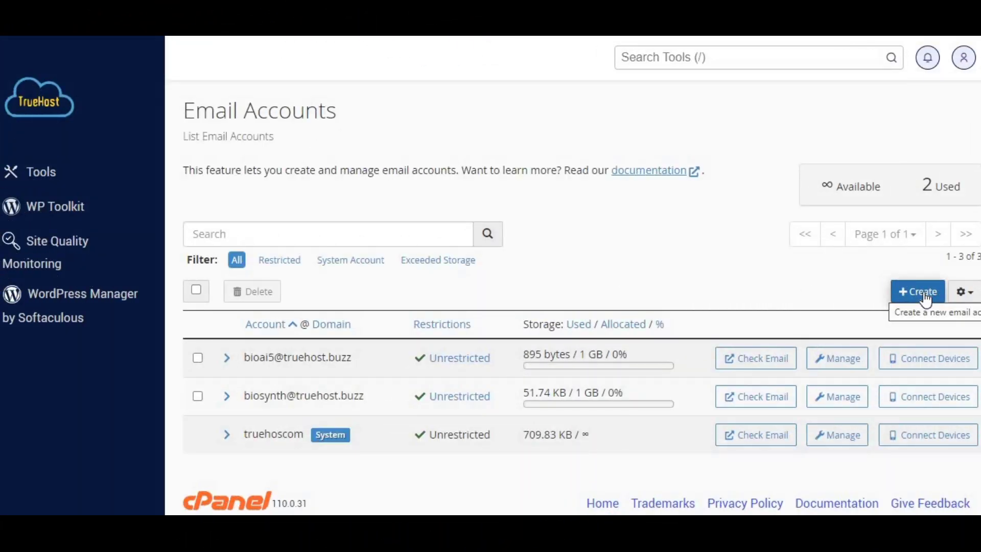
left_click(925, 299)
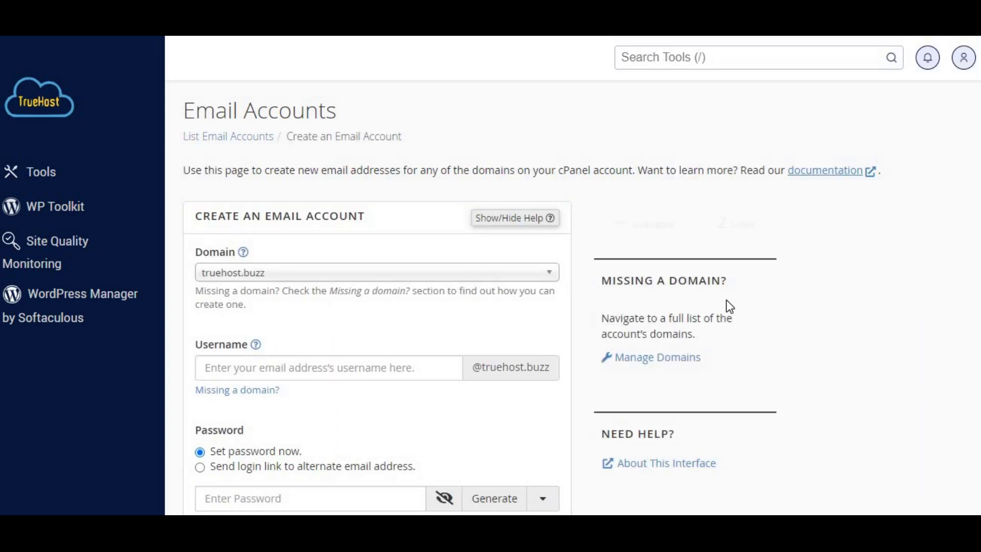
scroll(337, 280, "down", 1)
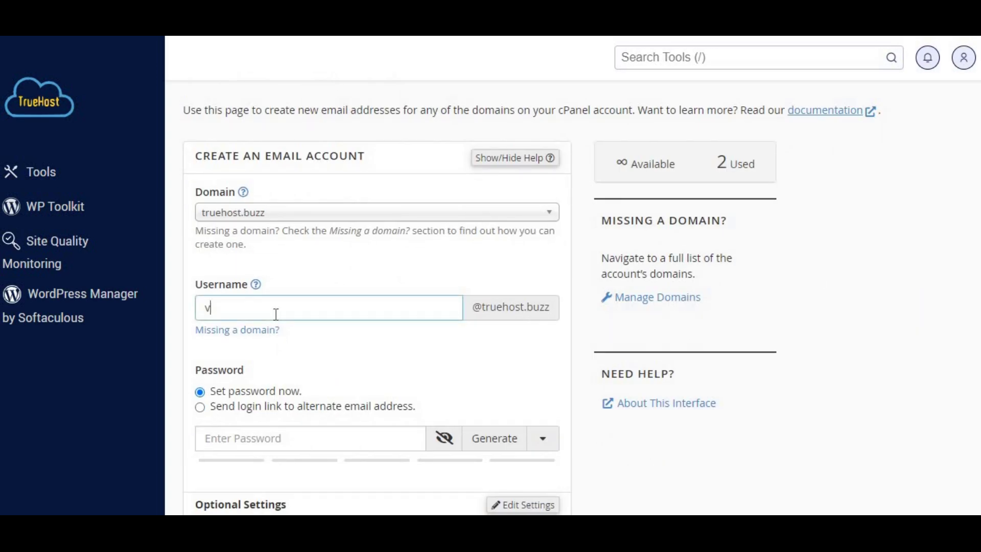
key("BackSpace")
scroll(328, 323, "down", 2)
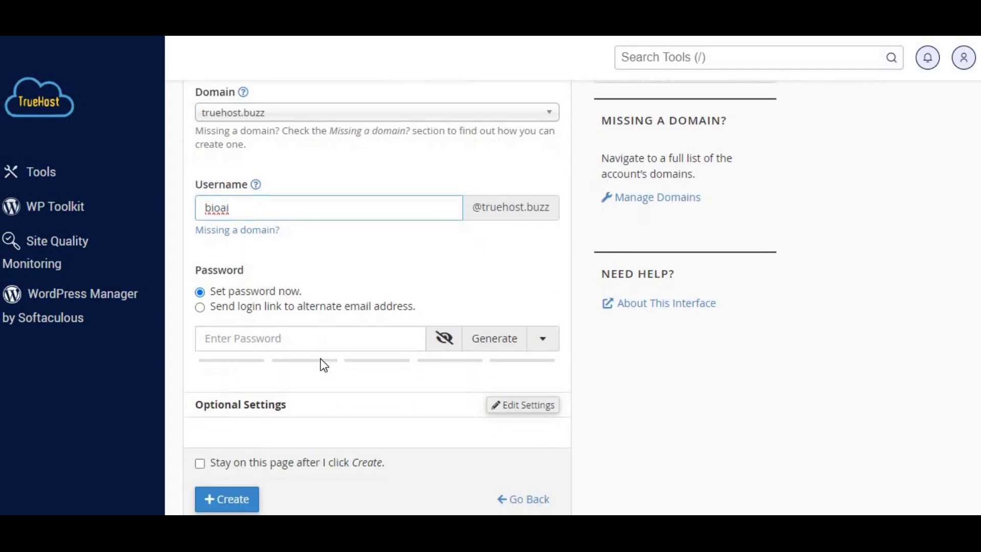
left_click(341, 344)
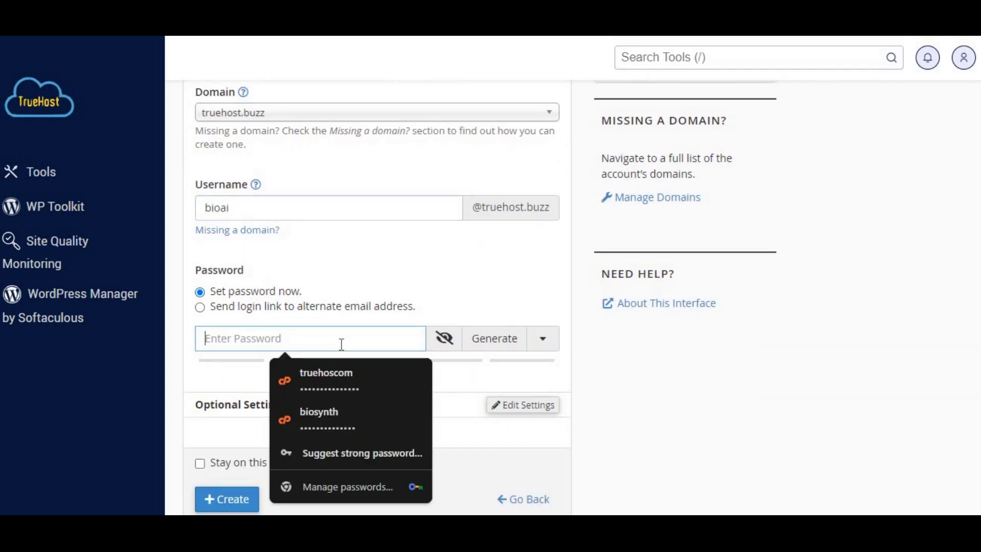
left_click(319, 414)
scroll(364, 400, "down", 2)
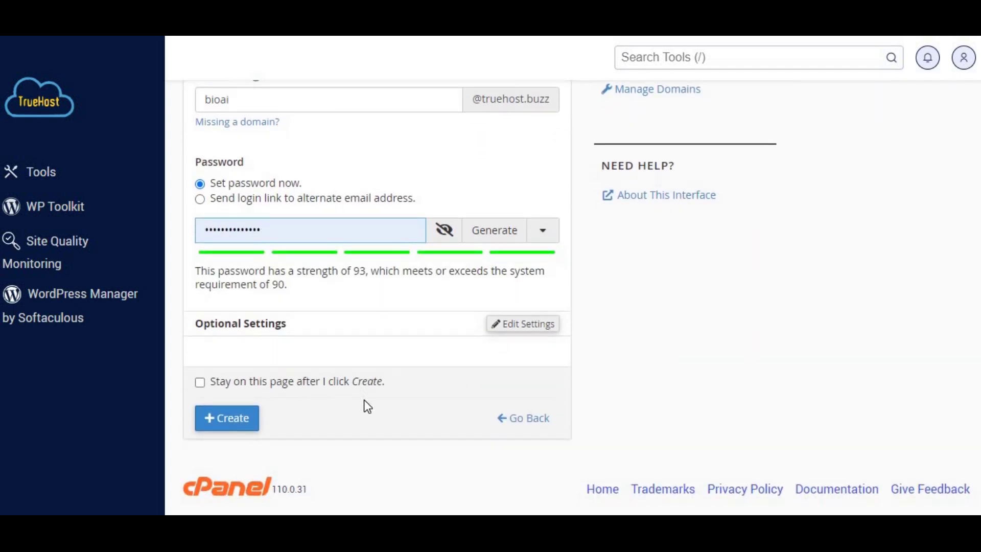
left_click(227, 413)
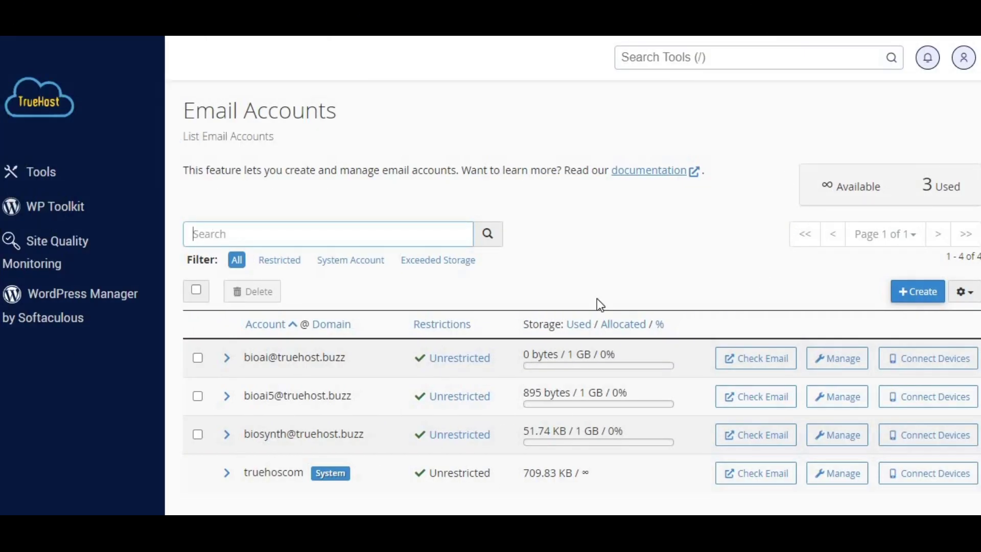
scroll(269, 362, "down", 1)
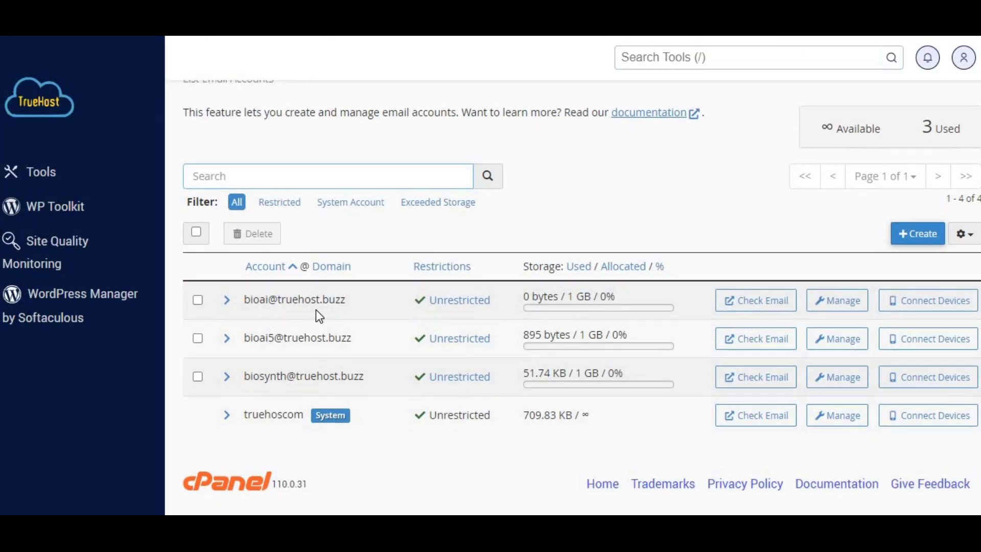
left_click(912, 300)
scroll(718, 331, "down", 3)
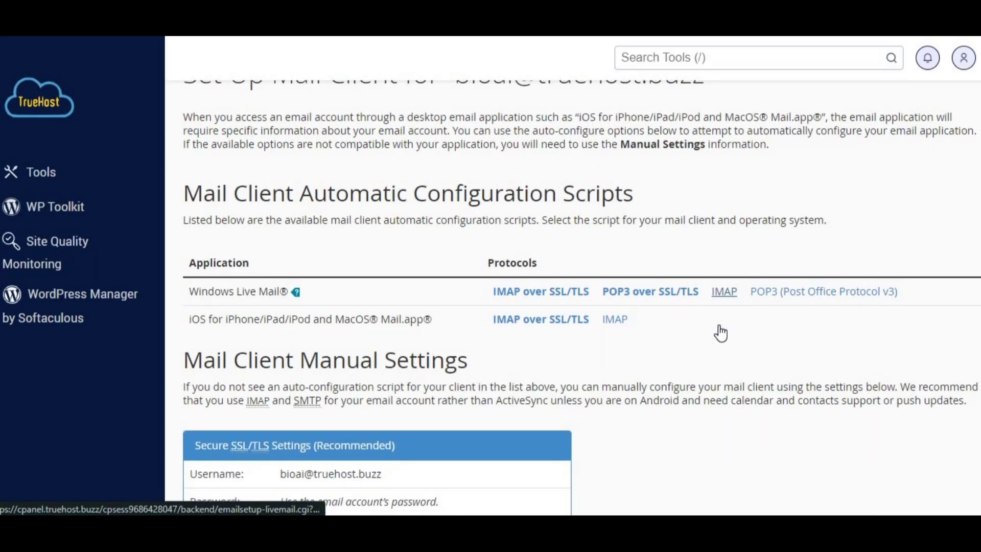
scroll(720, 332, "down", 2)
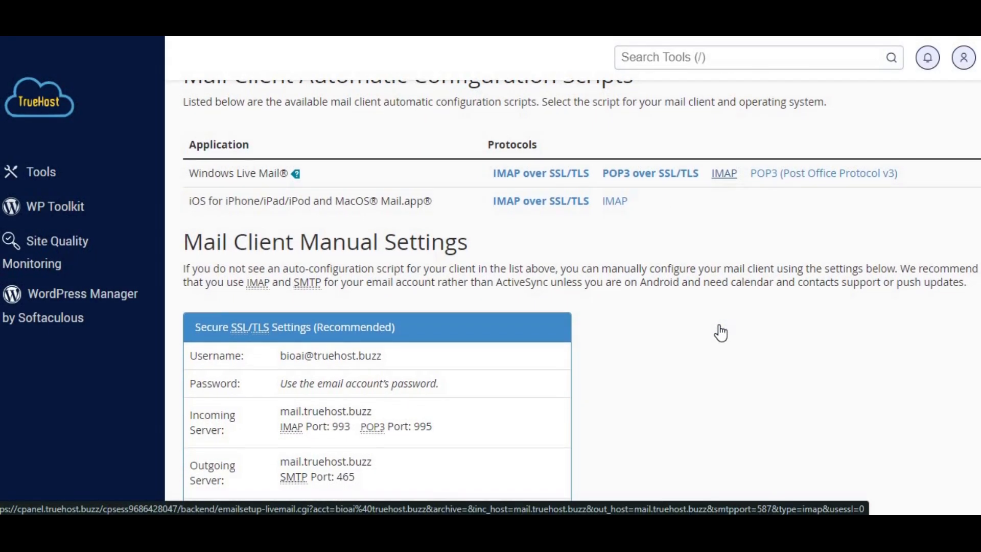
scroll(722, 332, "down", 3)
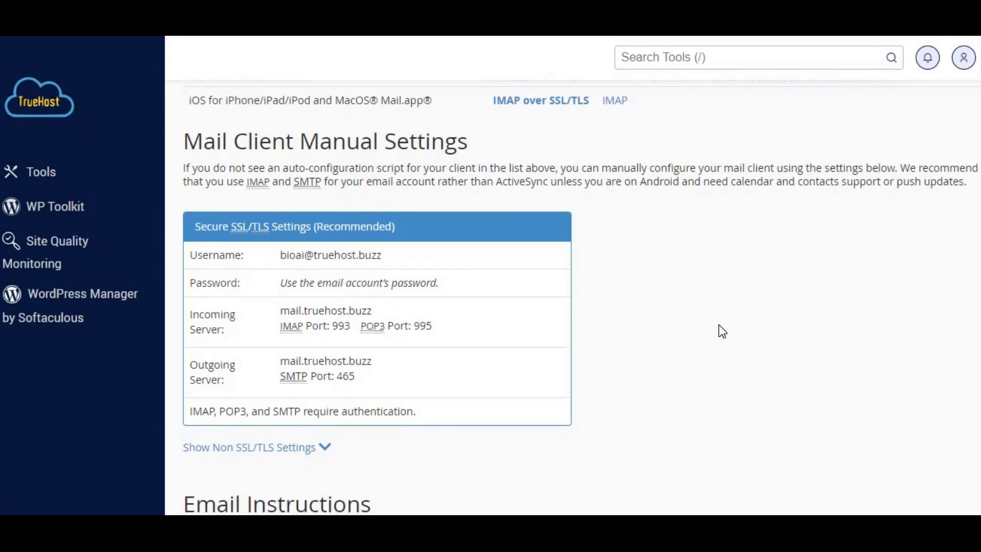
scroll(720, 331, "down", 1)
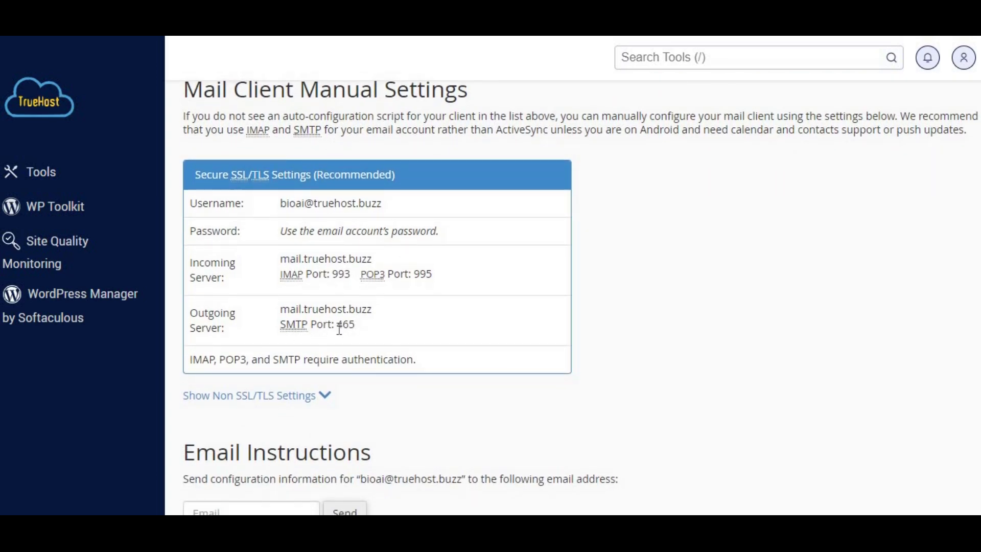
scroll(427, 349, "down", 5)
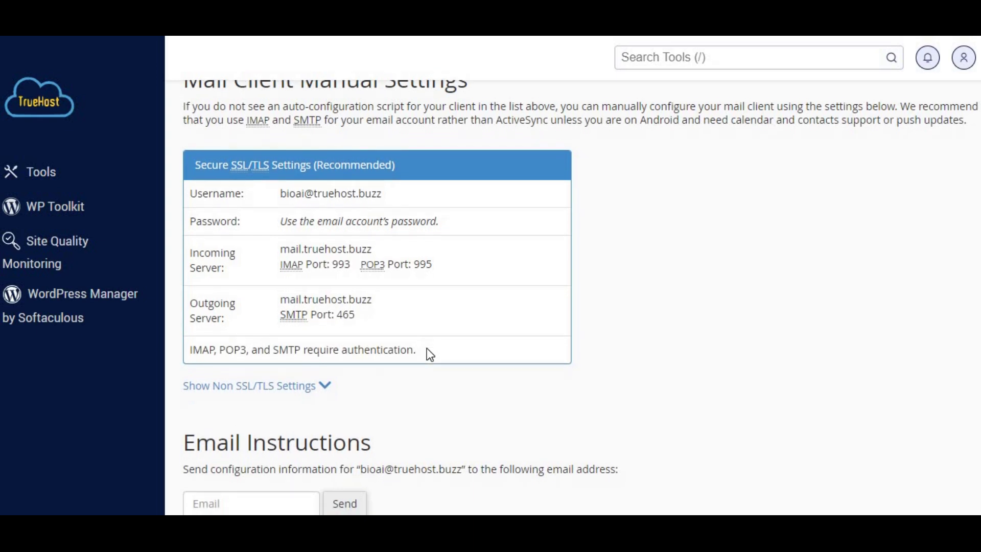
scroll(341, 267, "up", 2)
left_click(325, 257)
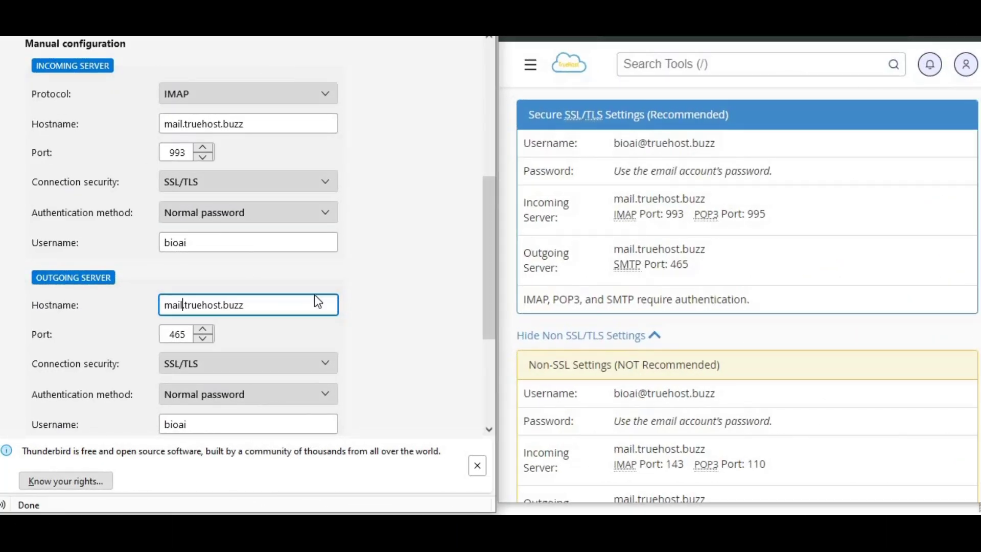
Scroll to cPanel's non-SSL ports: IMAP 143, POP3 110, SMTP 587
scroll(314, 297, "down", 3)
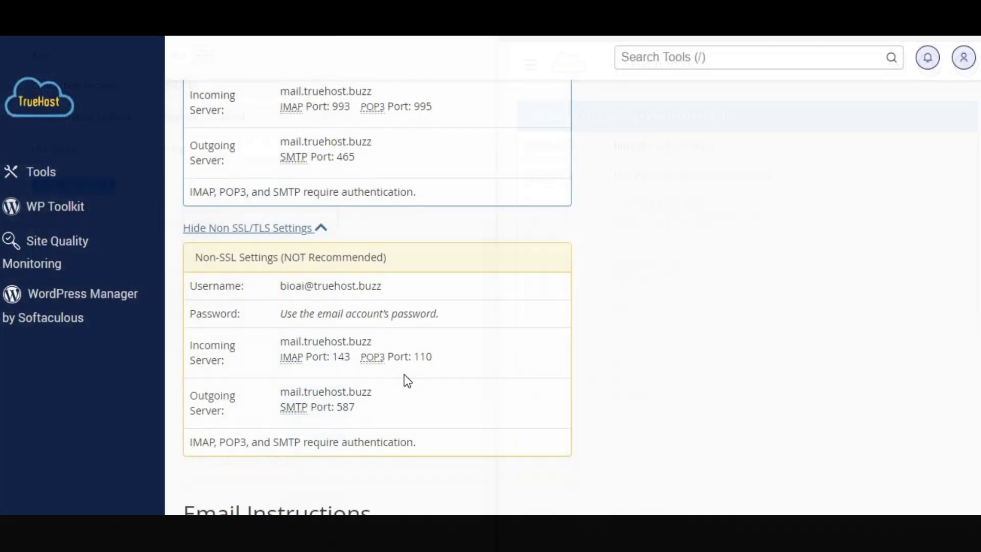
scroll(403, 380, "down", 2)
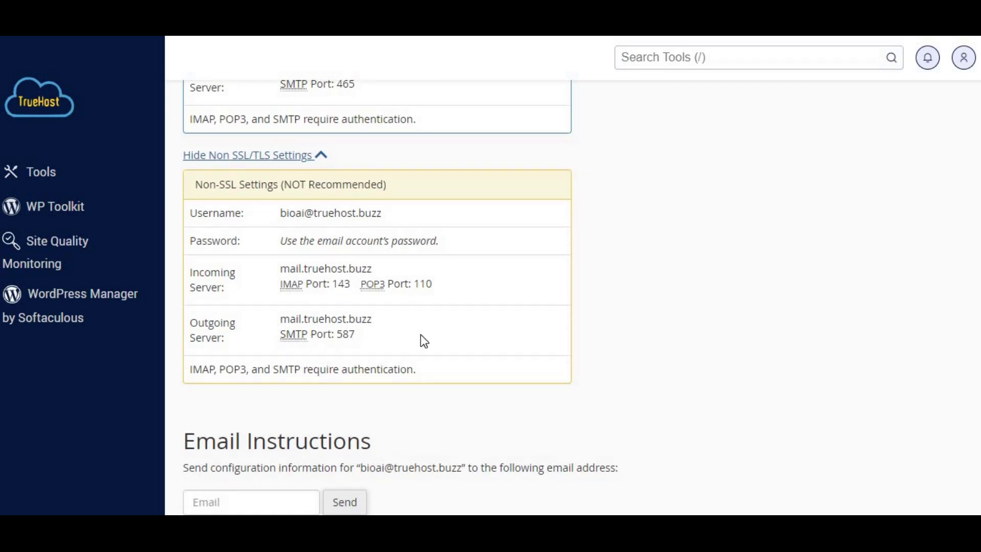
scroll(421, 337, "down", 3)
scroll(422, 337, "up", 5)
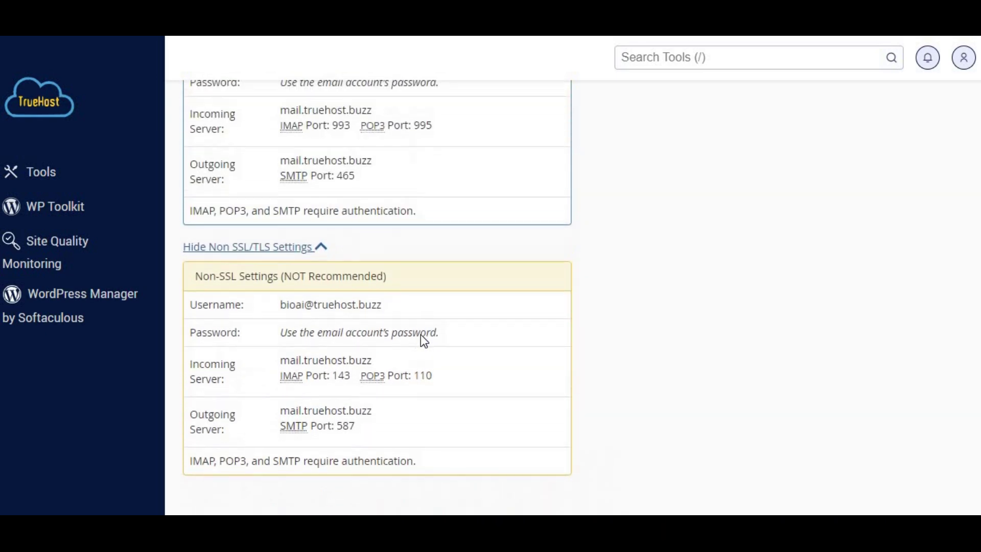
scroll(421, 335, "up", 2)
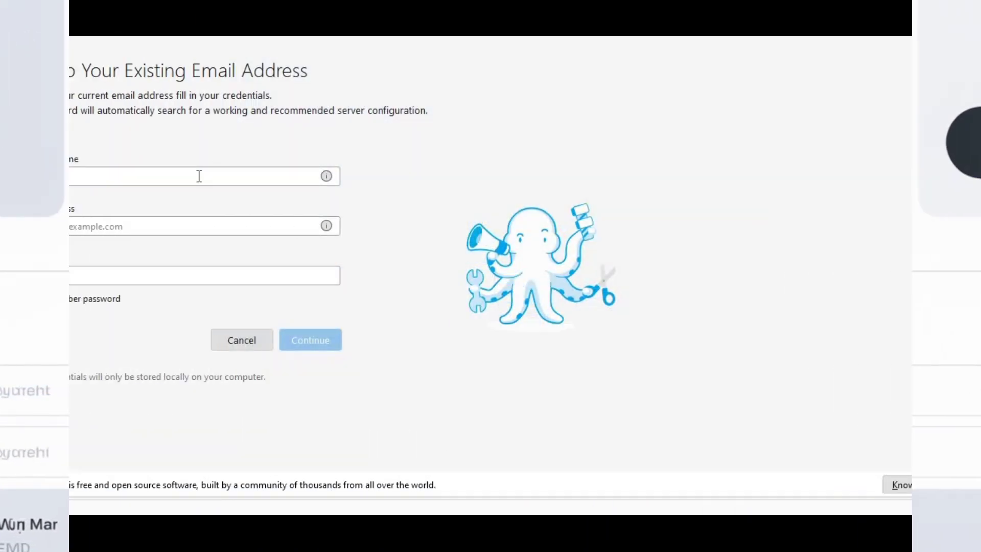
Enter the account holder's name and switch to manual server configuration showing IMAP 993 and SMTP 465
left_click(199, 176)
type("Bi")
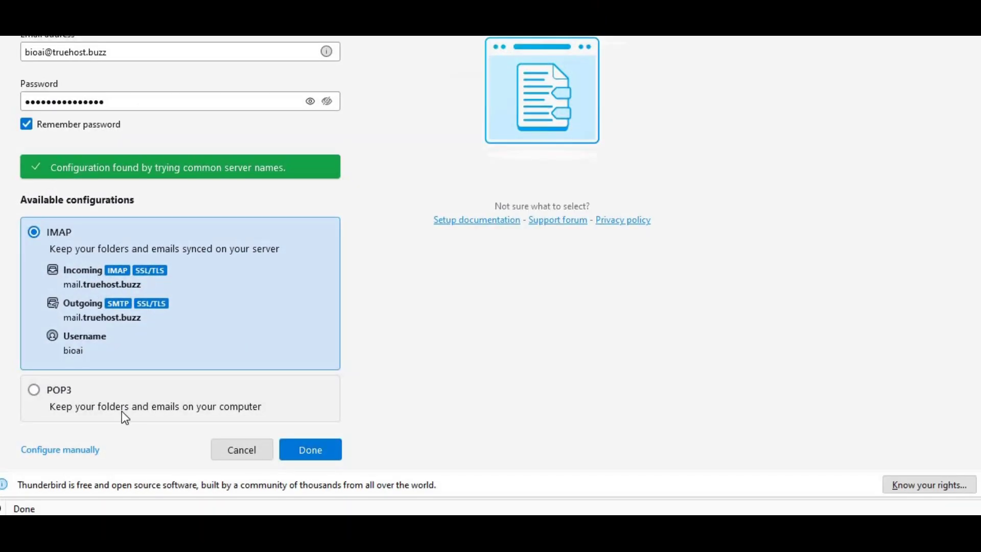
left_click(45, 451)
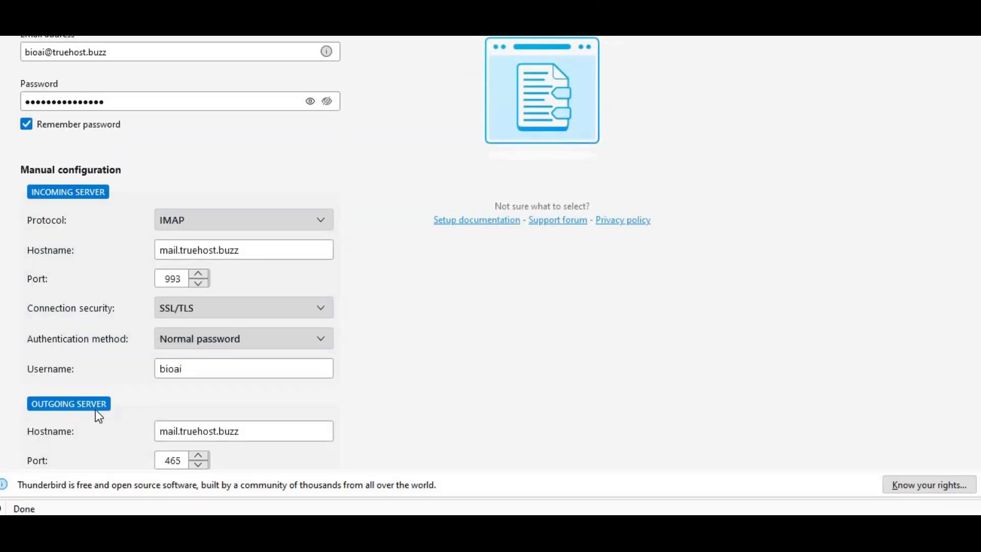
scroll(265, 307, "down", 1)
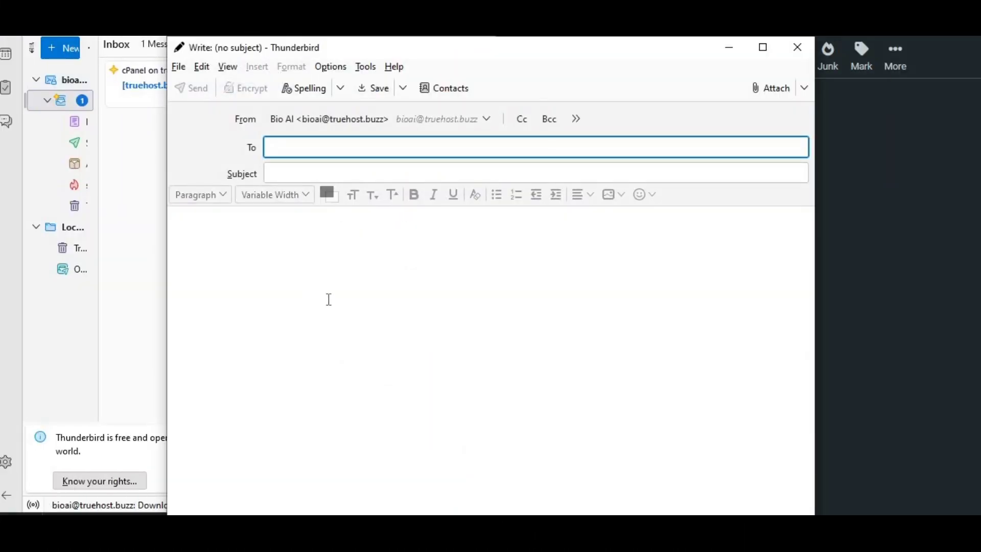
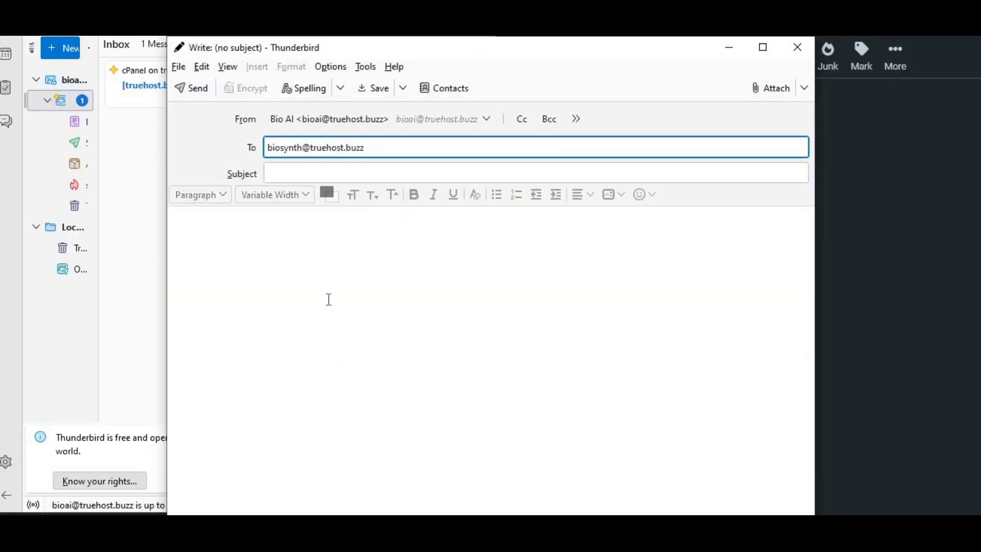
Send a test email titled 'Next' saying 'Hello AI' to the recipient mailbox, then check its webmail inbox
key("Tab")
type("Ne")
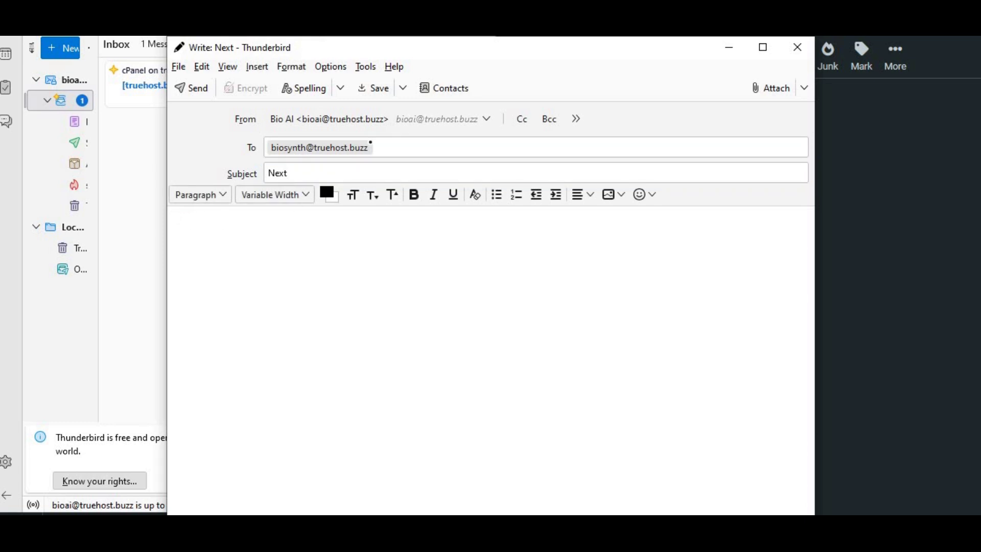
left_click(184, 92)
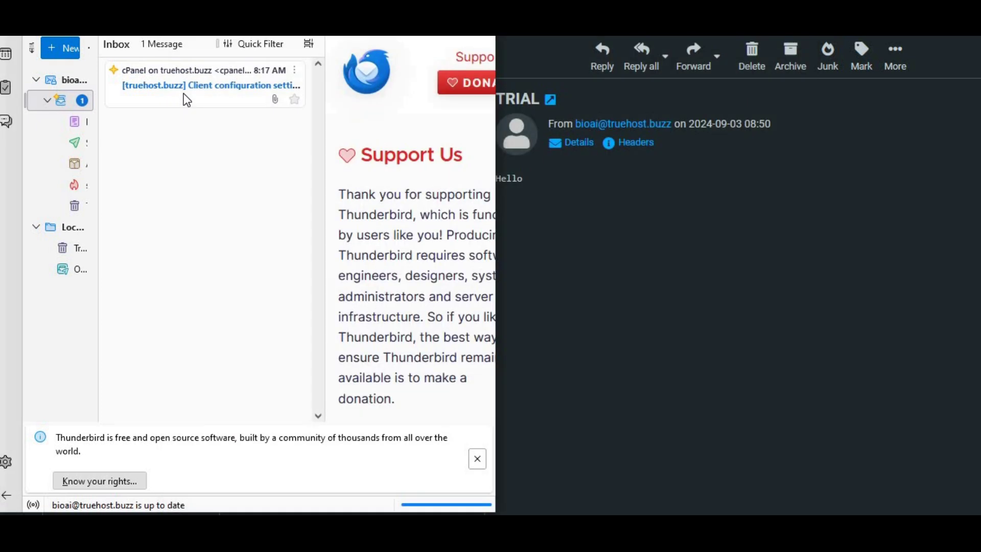
left_click(511, 228)
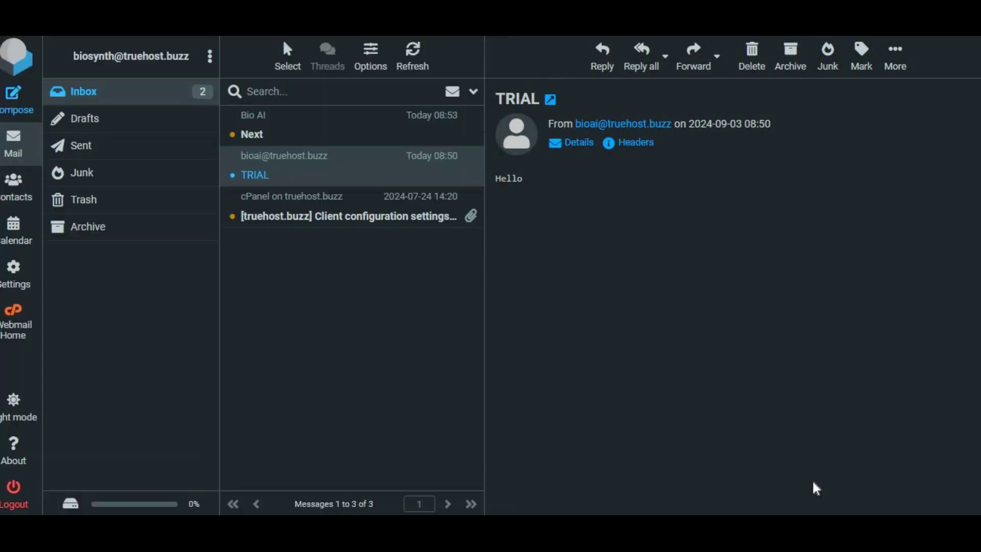
Open the newly arrived 'Next' message in the Roundcube Inbox
left_click(284, 141)
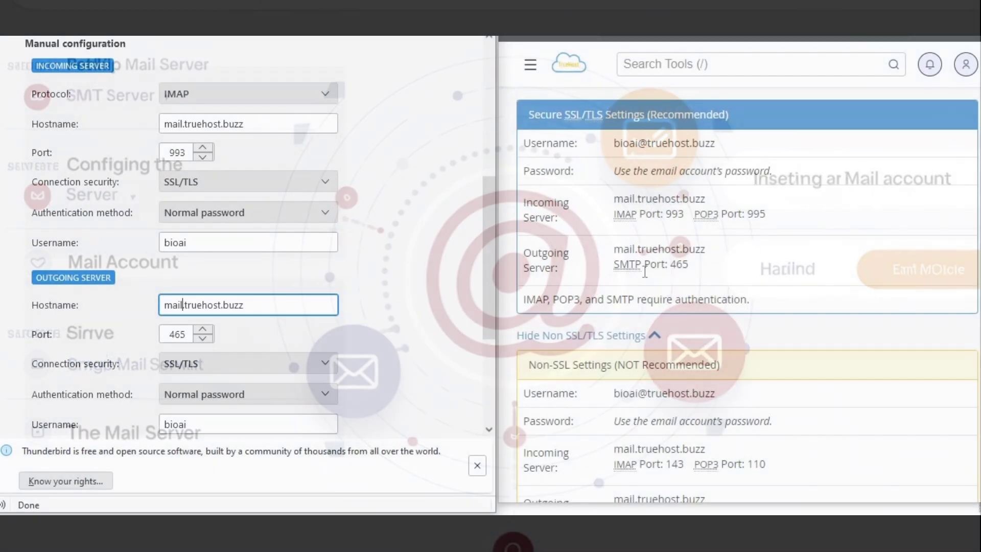
Review Thunderbird's manual configuration for the new truehost.buzz account before finishing setup
scroll(318, 301, "down", 4)
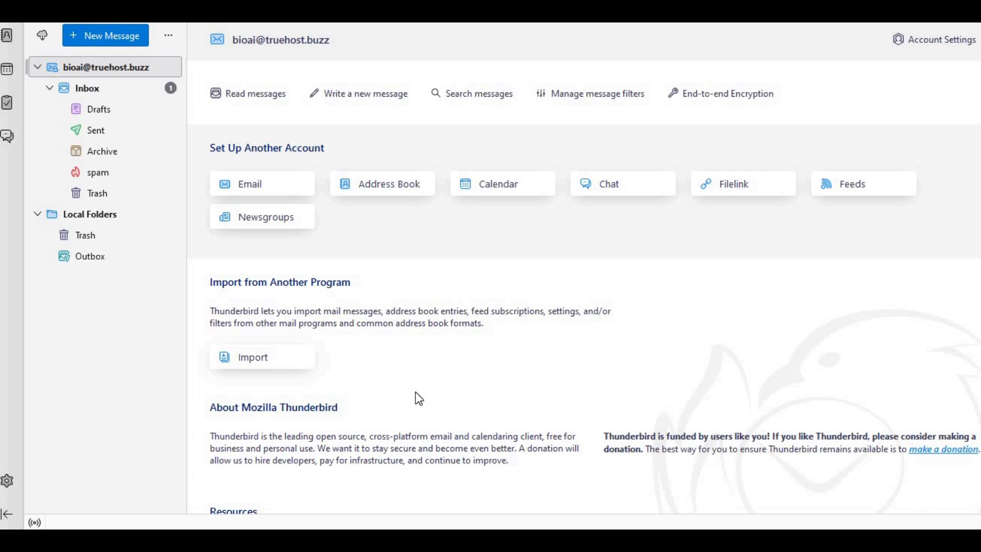
scroll(415, 392, "down", 1)
scroll(416, 392, "up", 1)
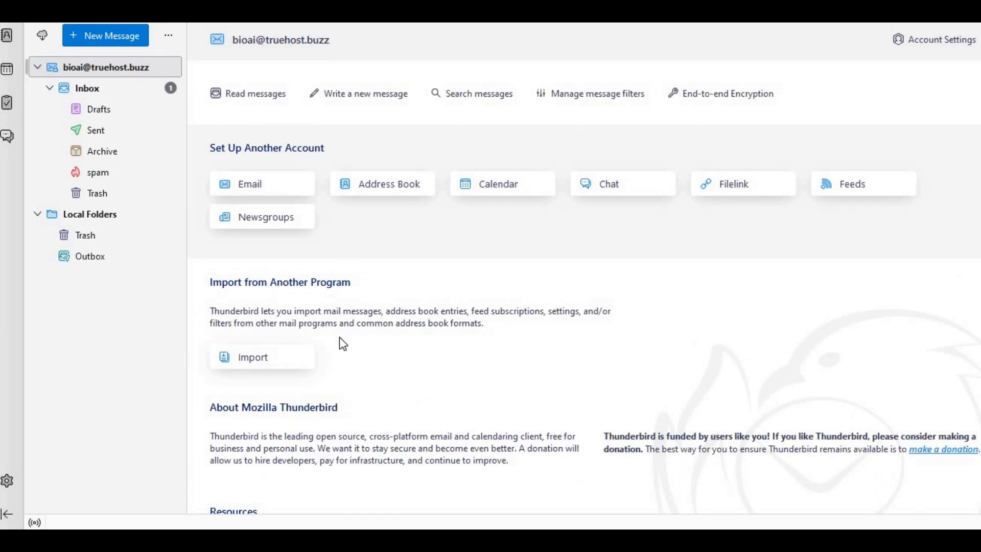